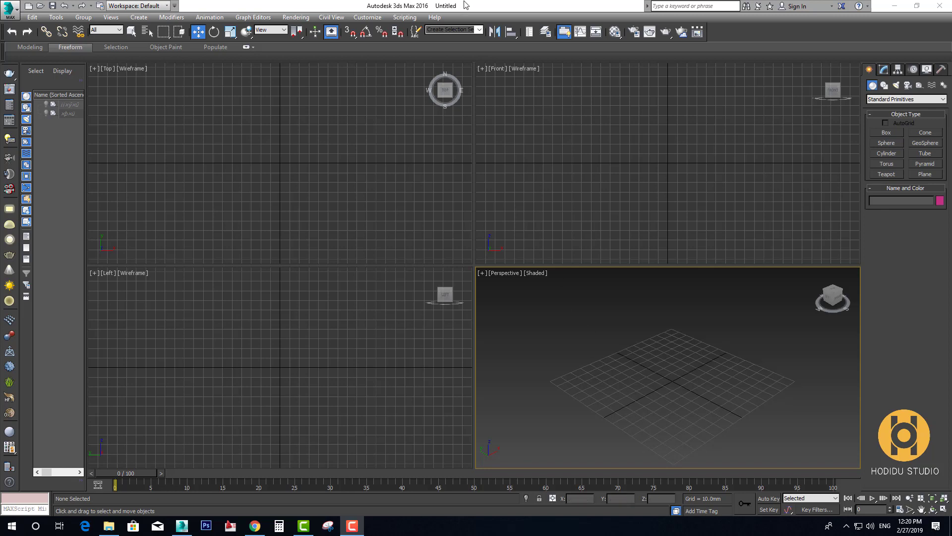
Minimize 3ds Max to show the desktop holding Relink Bitmaps v2.09.mzp
{"action": "left_click", "coordinate": [899, 8]}
Drag Relink Bitmaps v2.09.mzp from the desktop into the 3ds Max viewport to install it
{"action": "left_click", "coordinate": [519, 70]}
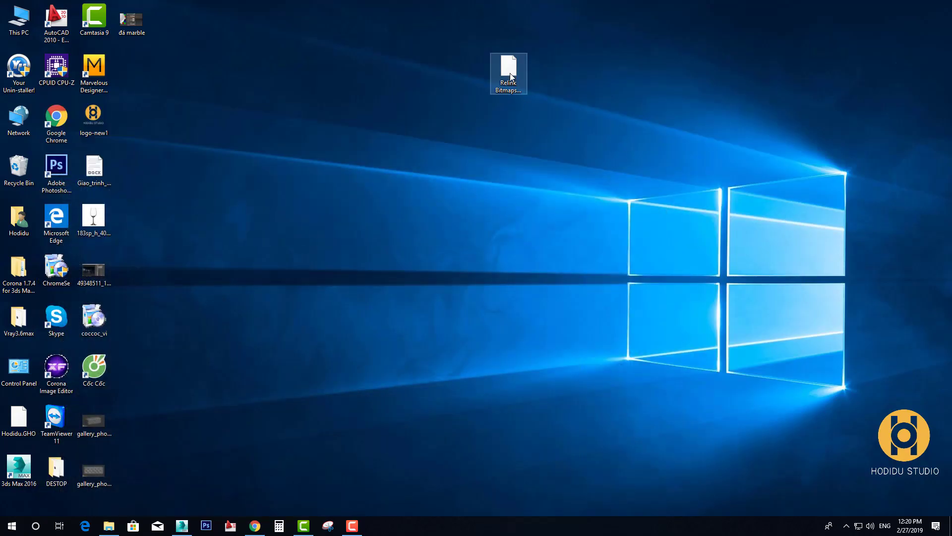
{"action": "mouse_move", "coordinate": [509, 71]}
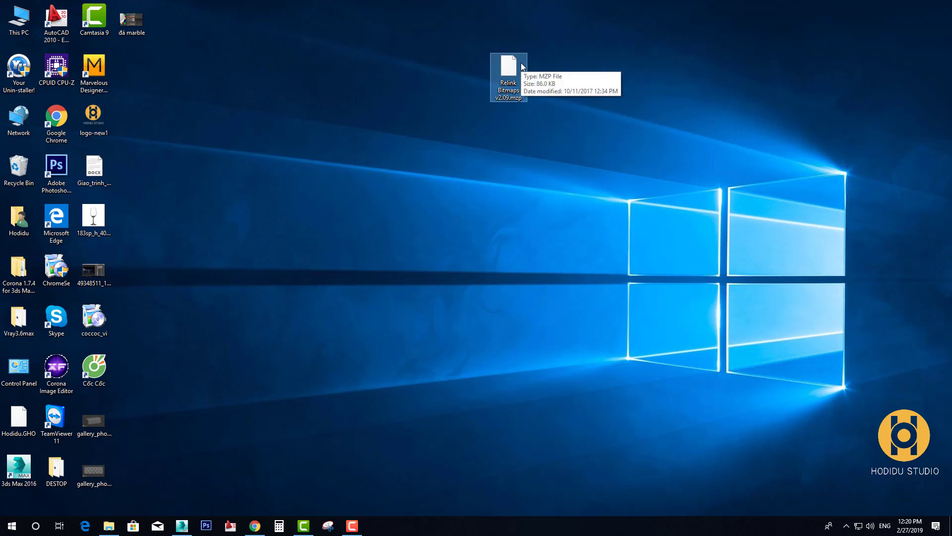
{"action": "mouse_move", "coordinate": [490, 79]}
{"action": "left_mouse_down"}
{"action": "mouse_move", "coordinate": [206, 480]}
{"action": "mouse_move", "coordinate": [547, 321]}
{"action": "left_mouse_up"}
Open Customize User Interface on the Menus tab and start a New Menu
{"action": "left_click", "coordinate": [368, 17]}
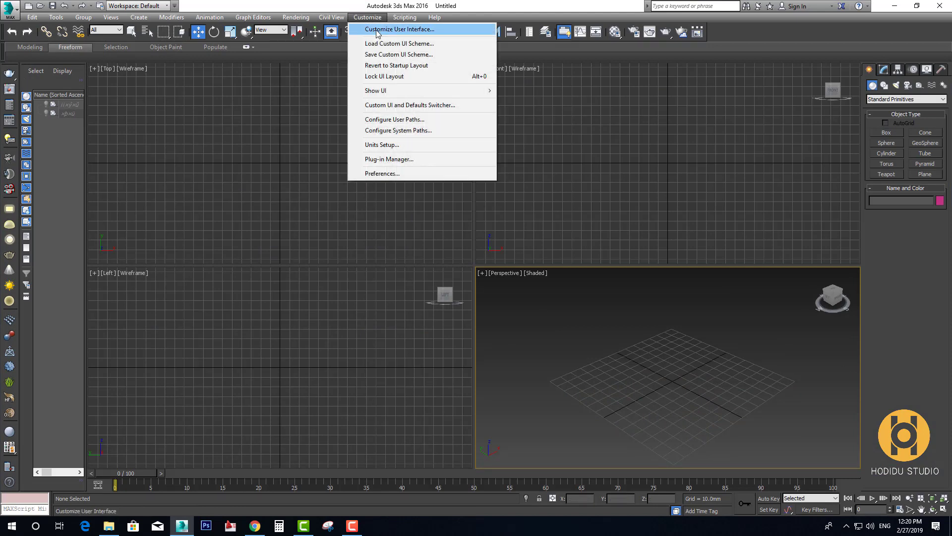
{"action": "left_click", "coordinate": [358, 151]}
{"action": "mouse_move", "coordinate": [280, 164]}
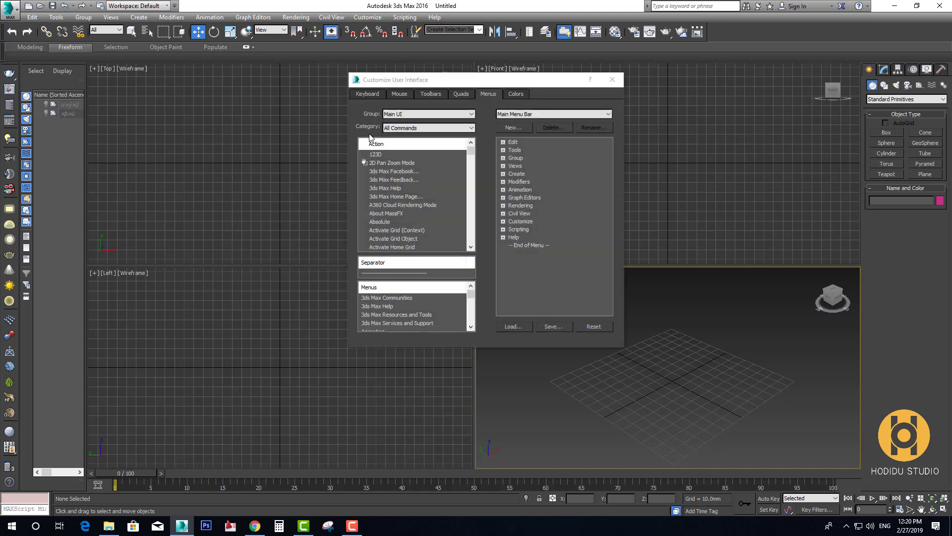
{"action": "left_click", "coordinate": [436, 94]}
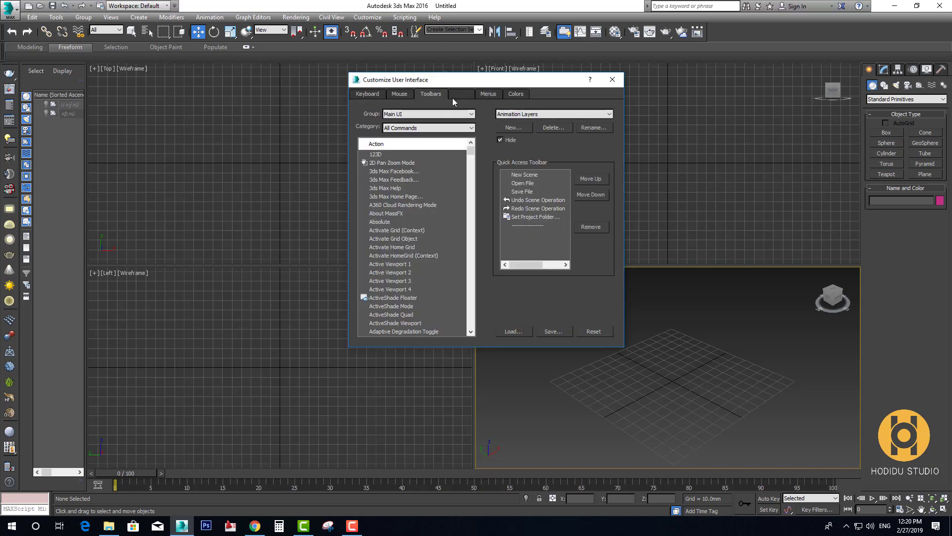
{"action": "left_click", "coordinate": [485, 94]}
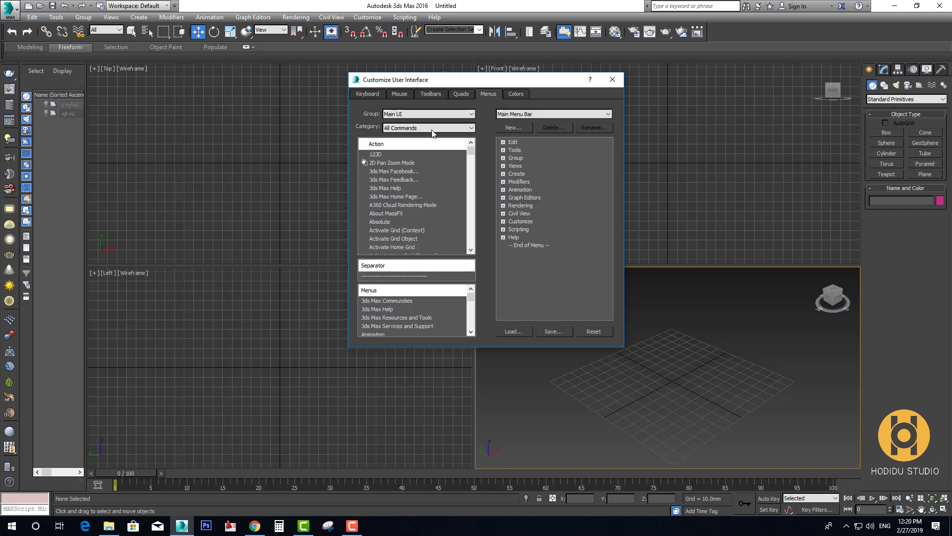
{"action": "left_click", "coordinate": [513, 128]}
{"action": "left_click_drag", "start_coordinate": [485, 188], "coordinate": [267, 160]}
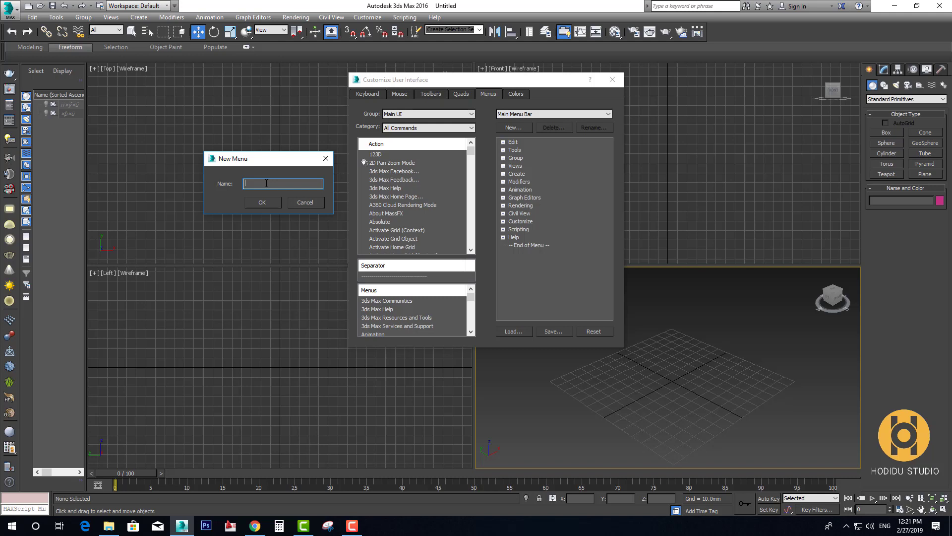
Name the new menu 'HODIDU STUDIO 2019' and confirm it
{"action": "type", "text": "HODIDU S"}
{"action": "type", "text": "TU"}
{"action": "type", "text": "ID"}
{"action": "key", "text": "BackSpace"}
{"action": "type", "text": "2019"}
{"action": "left_click", "coordinate": [263, 202]}
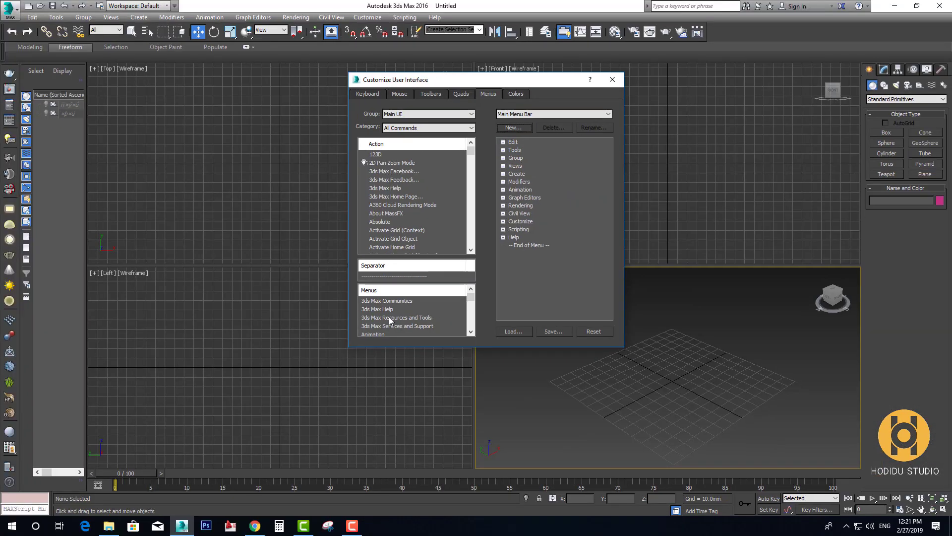
Add HODIDU STUDIO 2019 to the end of the Main Menu Bar and expand it
{"action": "left_click", "coordinate": [386, 320]}
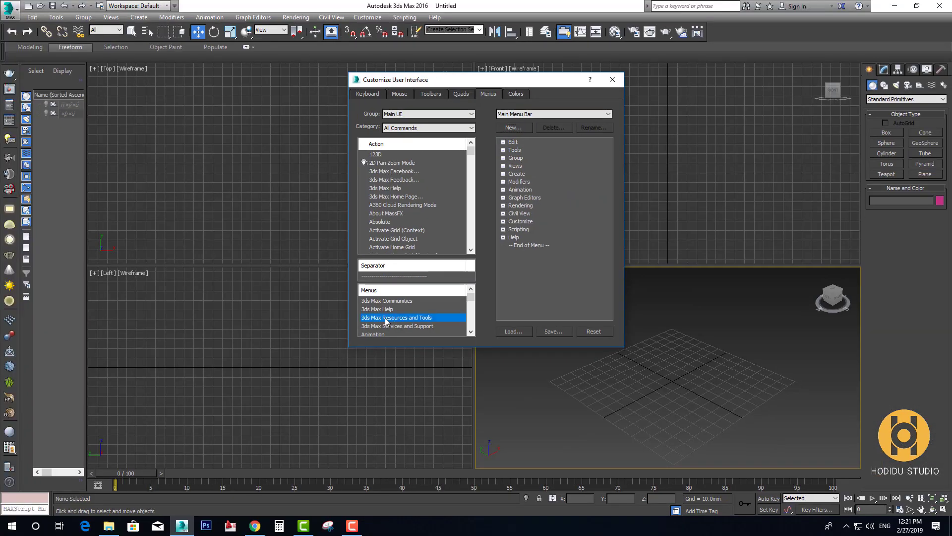
{"action": "key", "text": "h"}
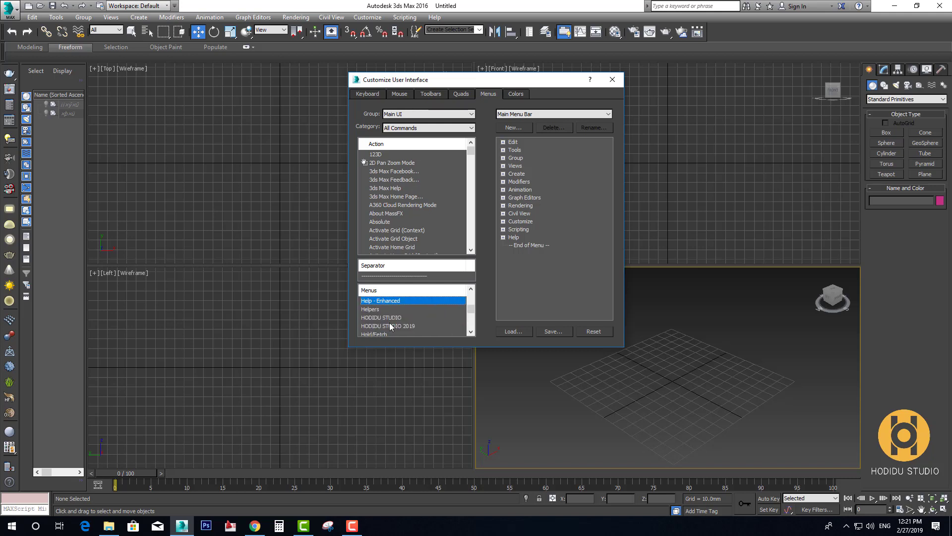
{"action": "left_click", "coordinate": [389, 324]}
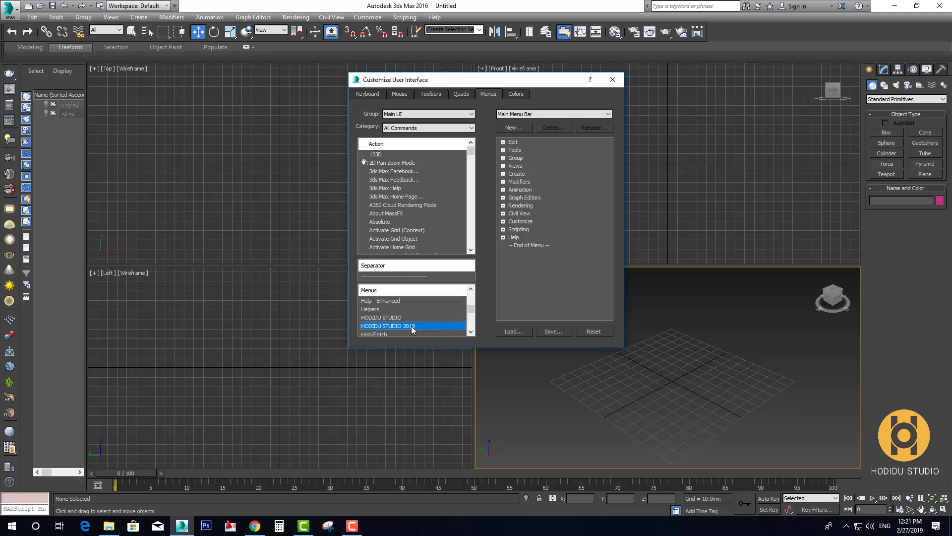
{"action": "left_click_drag", "start_coordinate": [411, 330], "coordinate": [540, 248]}
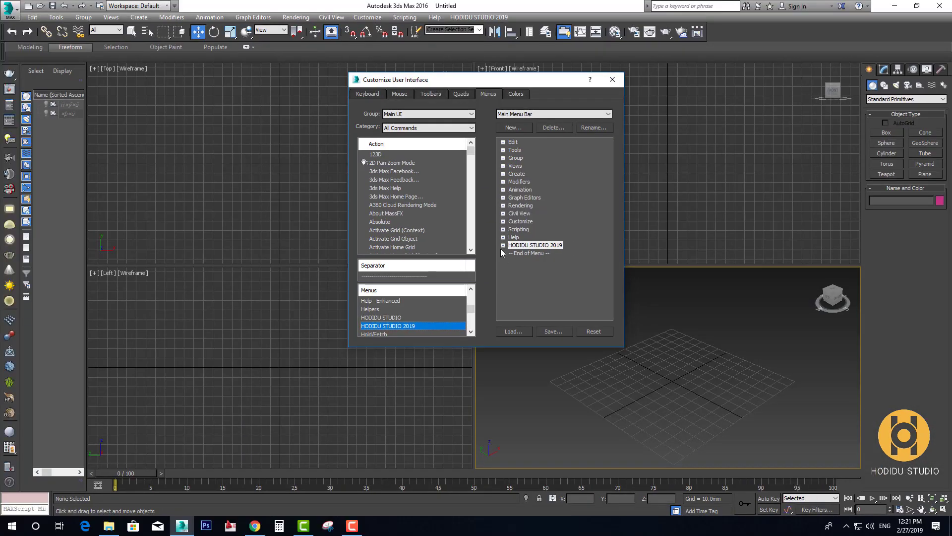
{"action": "left_click", "coordinate": [502, 245]}
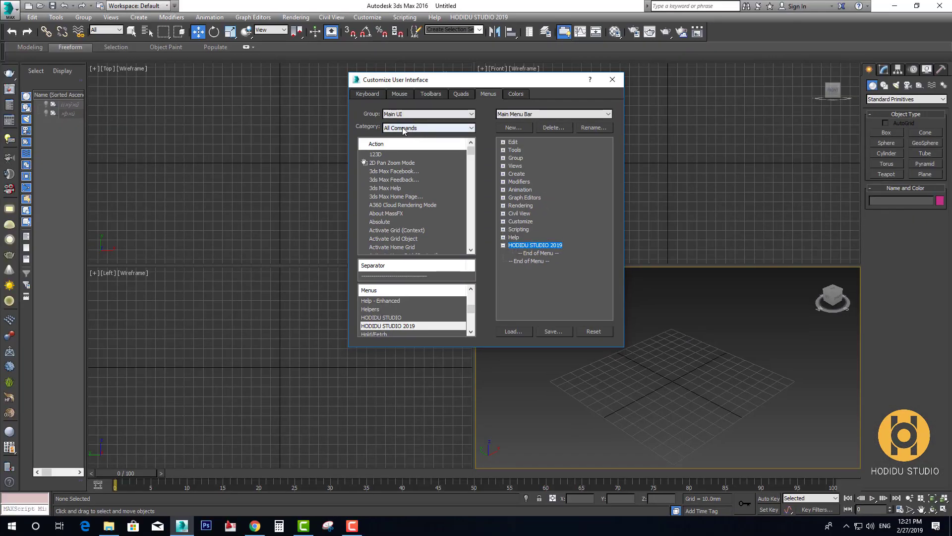
Add Relink Bitmaps from the ColinScripts category under HODIDU STUDIO 2019
{"action": "left_click", "coordinate": [404, 129]}
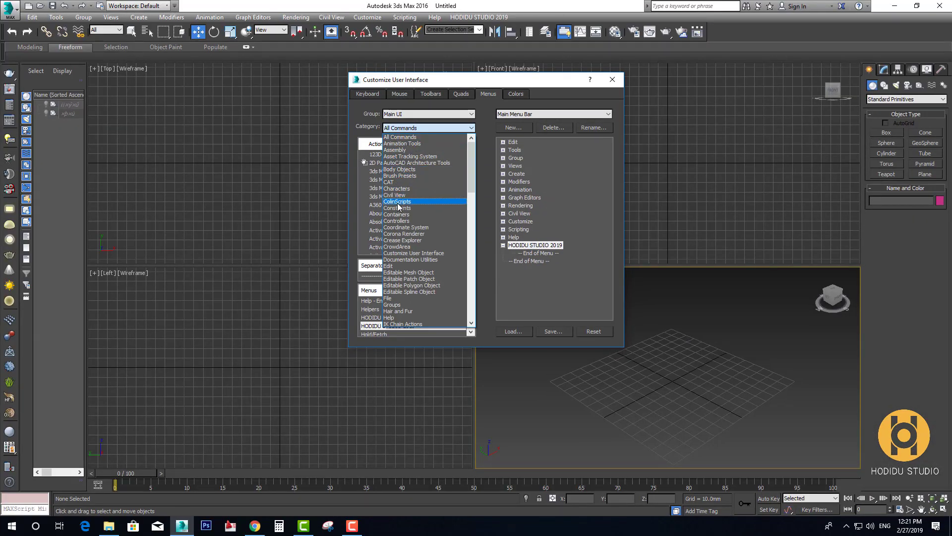
{"action": "left_click", "coordinate": [402, 202]}
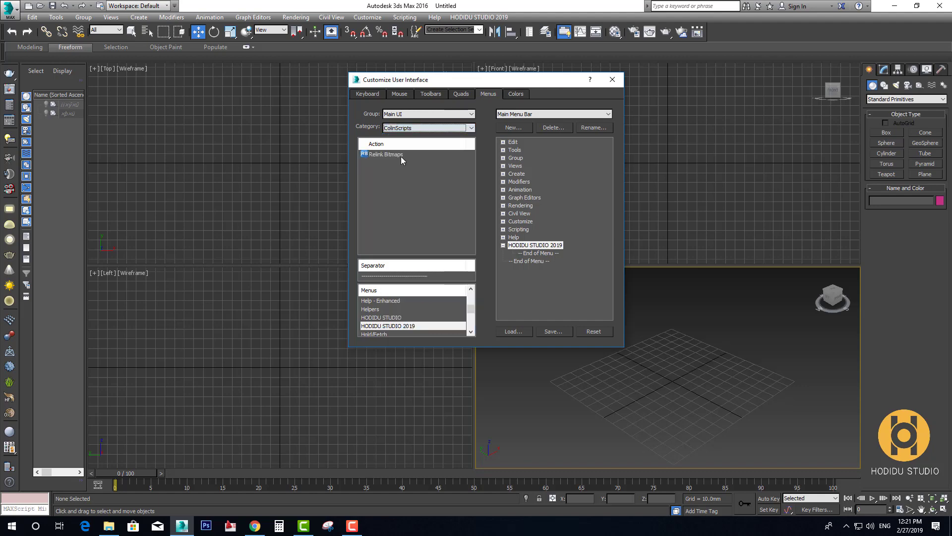
{"action": "left_click", "coordinate": [383, 154]}
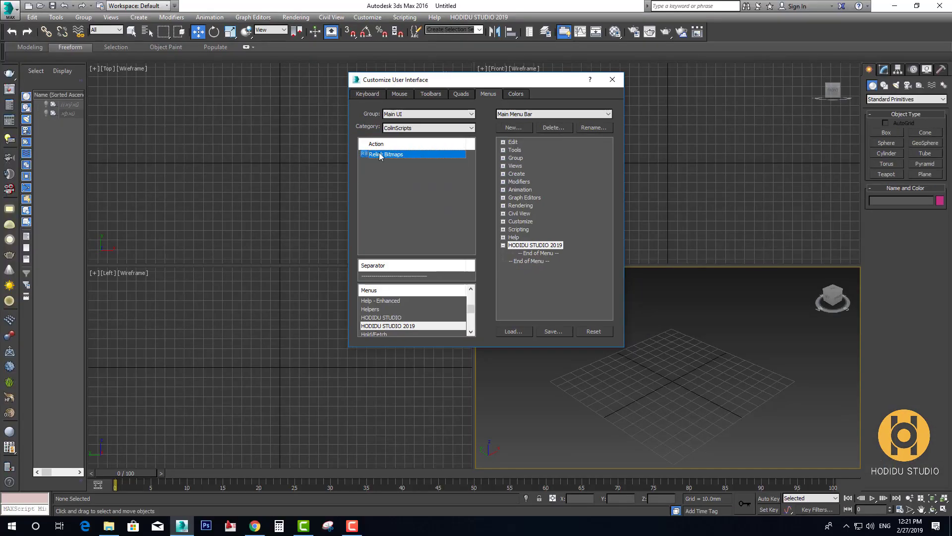
{"action": "left_click_drag", "start_coordinate": [377, 156], "coordinate": [540, 253]}
Save the menu layout over MaxStartUI.mnux and close the customization window
{"action": "left_click", "coordinate": [553, 331]}
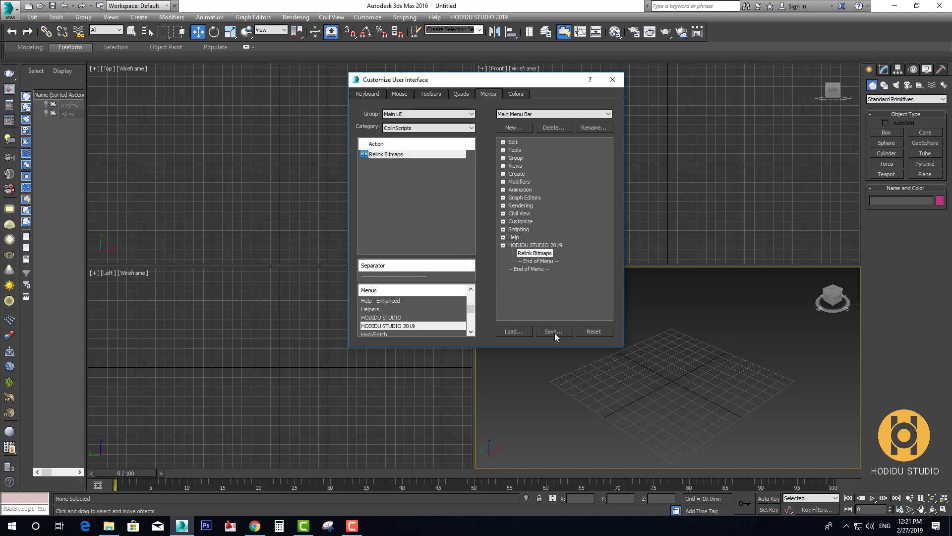
{"action": "left_click", "coordinate": [601, 365]}
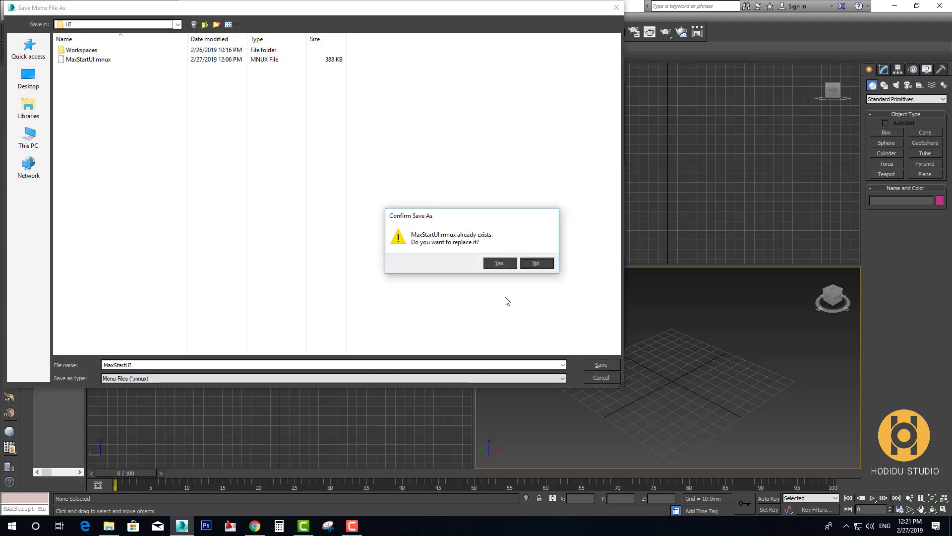
{"action": "left_click", "coordinate": [498, 265]}
{"action": "left_click", "coordinate": [613, 79]}
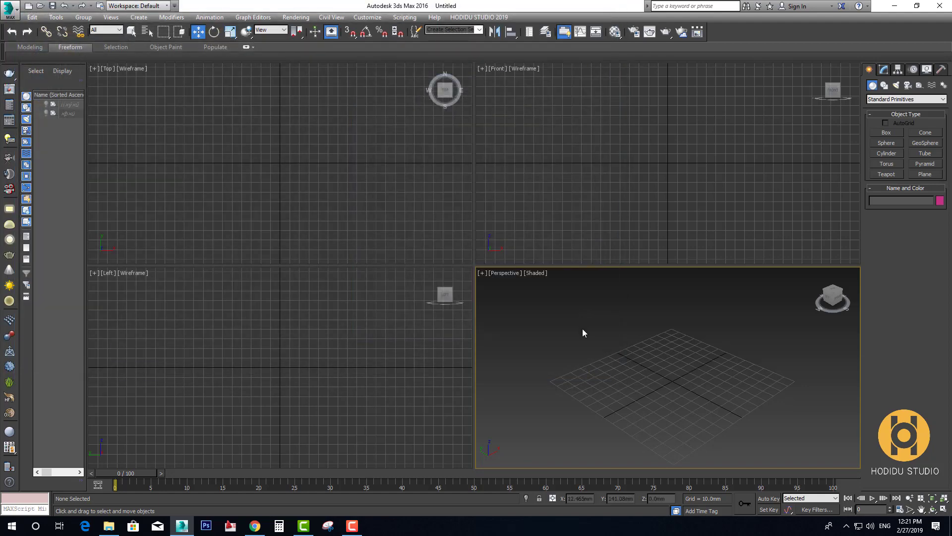
Run Relink Bitmaps once, decline its update offer, and maximize the Perspective view
{"action": "left_click", "coordinate": [479, 17]}
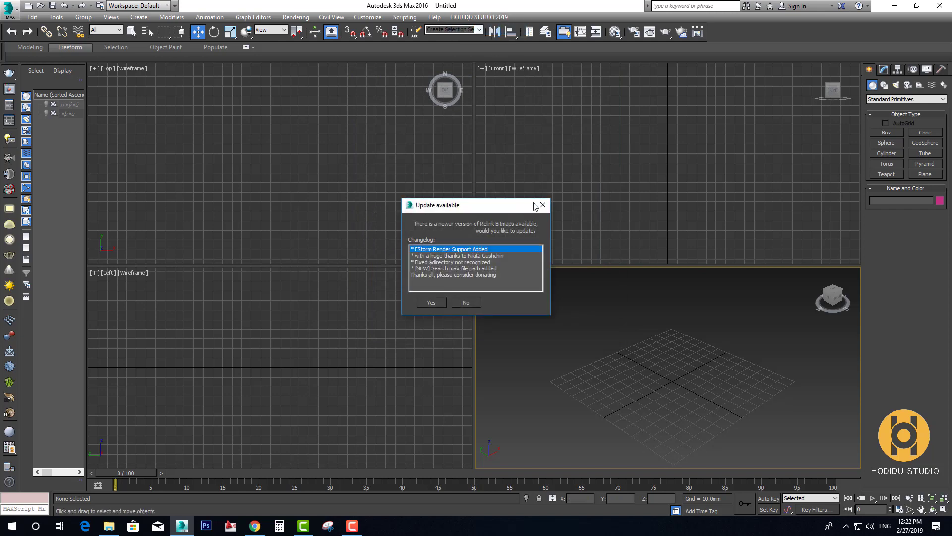
{"action": "left_click", "coordinate": [542, 205]}
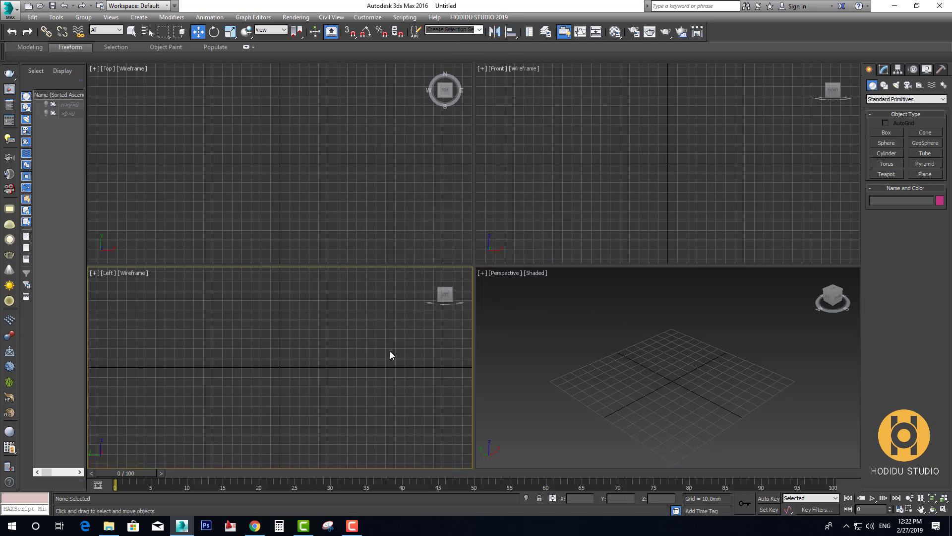
{"action": "key", "text": "alt+w"}
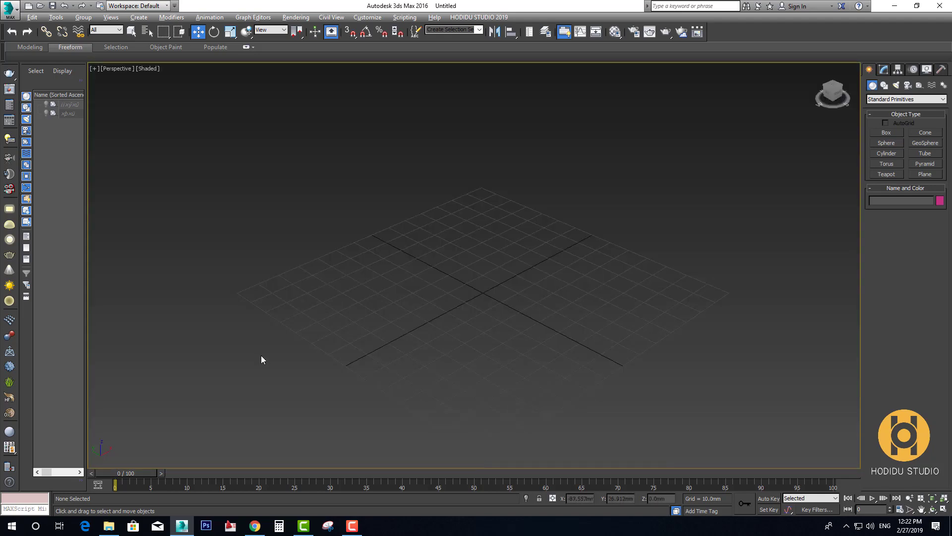
Drag the 001_Vray file from the V130 HOA QUA folder over to 3ds Max
{"action": "left_click", "coordinate": [108, 525]}
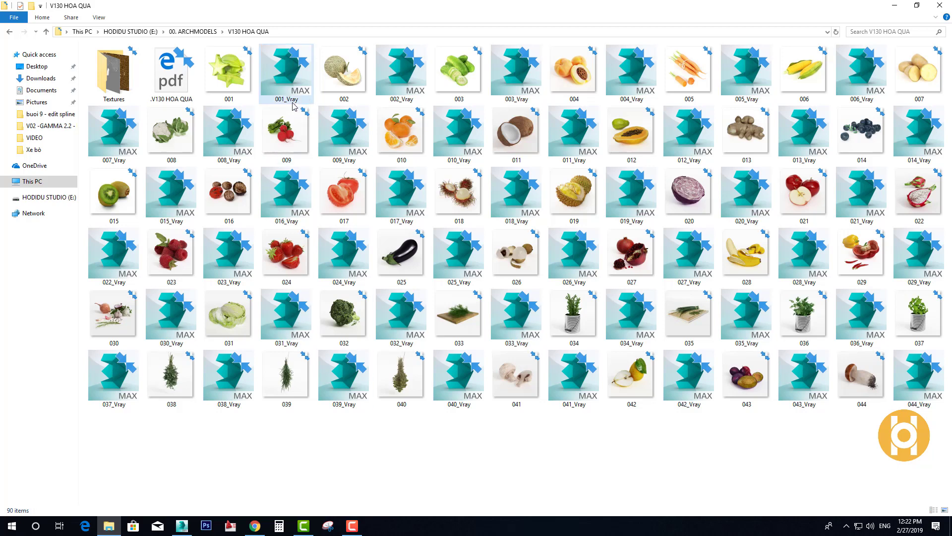
{"action": "left_click", "coordinate": [284, 75]}
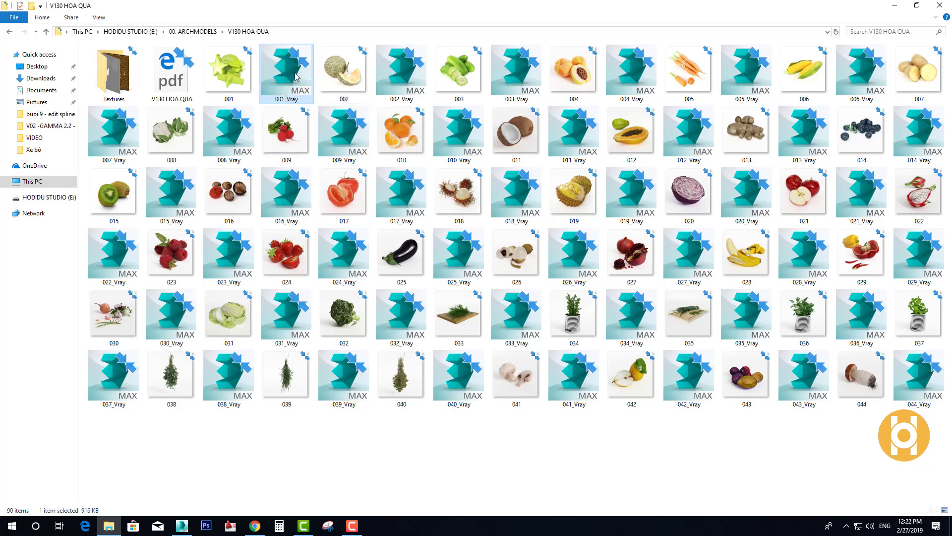
{"action": "mouse_move", "coordinate": [297, 76]}
{"action": "left_mouse_down"}
{"action": "mouse_move", "coordinate": [182, 531]}
{"action": "mouse_move", "coordinate": [457, 372]}
{"action": "left_mouse_up"}
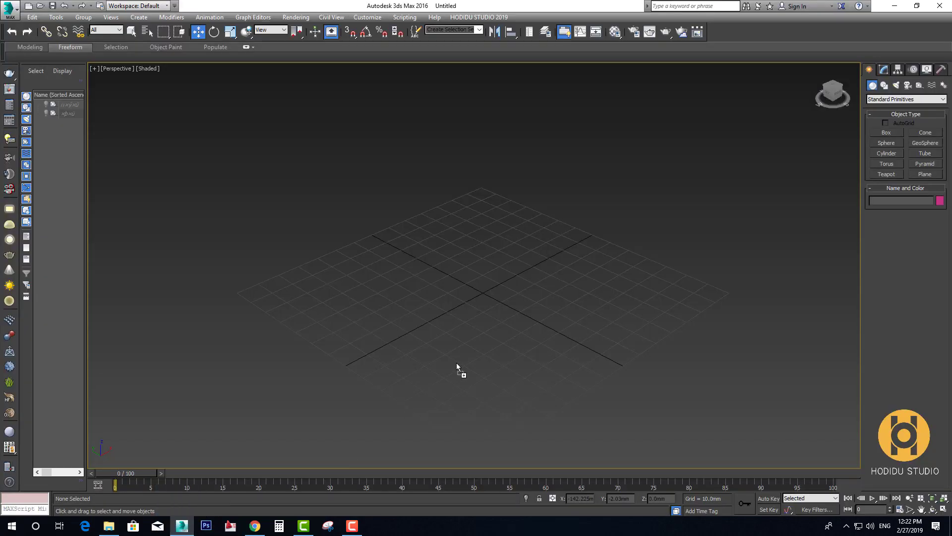
Merge the 001_Vray star-fruit group into the scene and place it
{"action": "left_click", "coordinate": [479, 382]}
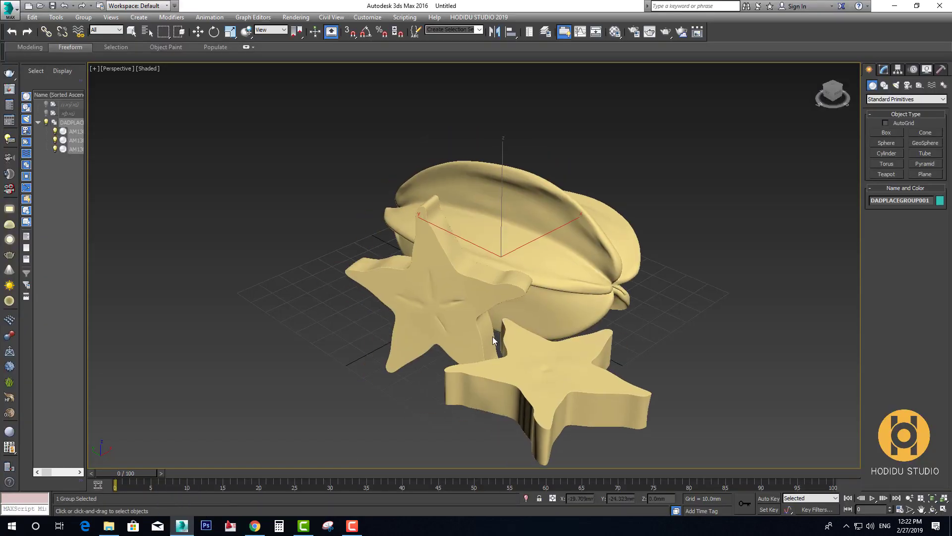
{"action": "left_click", "coordinate": [435, 318]}
{"action": "left_click", "coordinate": [444, 341]}
{"action": "mouse_move", "coordinate": [444, 340]}
{"action": "middle_mouse_down", "text": "alt"}
{"action": "mouse_move", "coordinate": [478, 345]}
{"action": "mouse_move", "coordinate": [444, 337]}
{"action": "middle_mouse_up", "text": "alt"}
{"action": "left_click", "coordinate": [306, 382]}
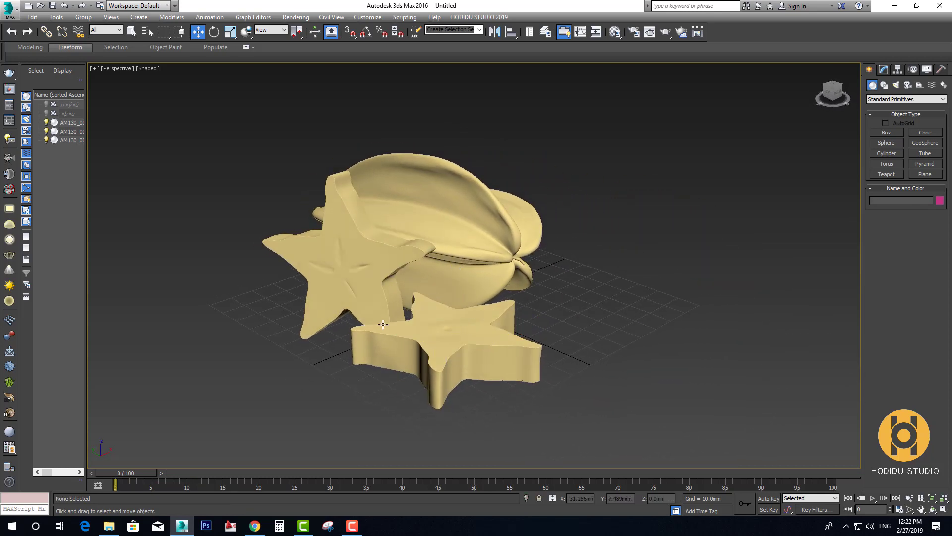
{"action": "key", "text": "ctrl+z"}
{"action": "left_click", "coordinate": [299, 371]}
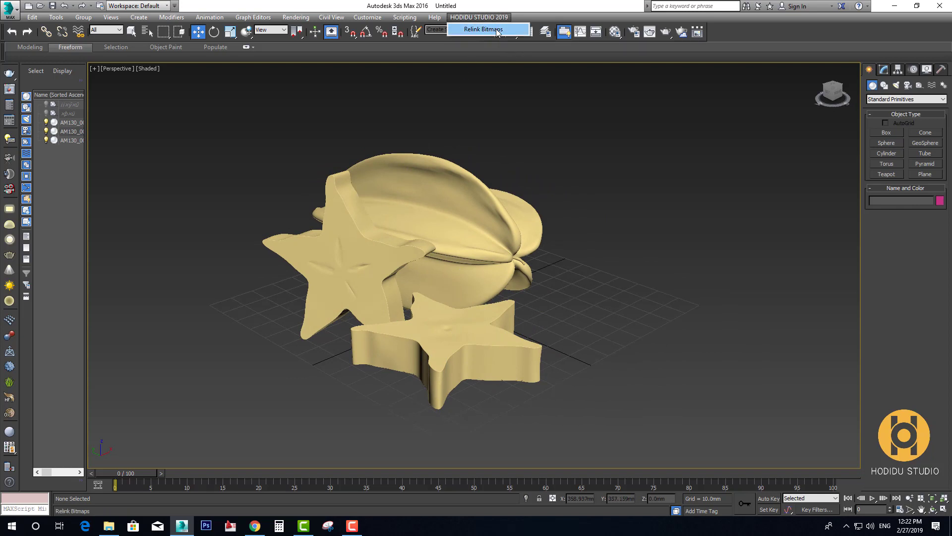
Run Relink Bitmaps from HODIDU STUDIO 2019, declining the update and closing the Donate popup
{"action": "left_click", "coordinate": [488, 29]}
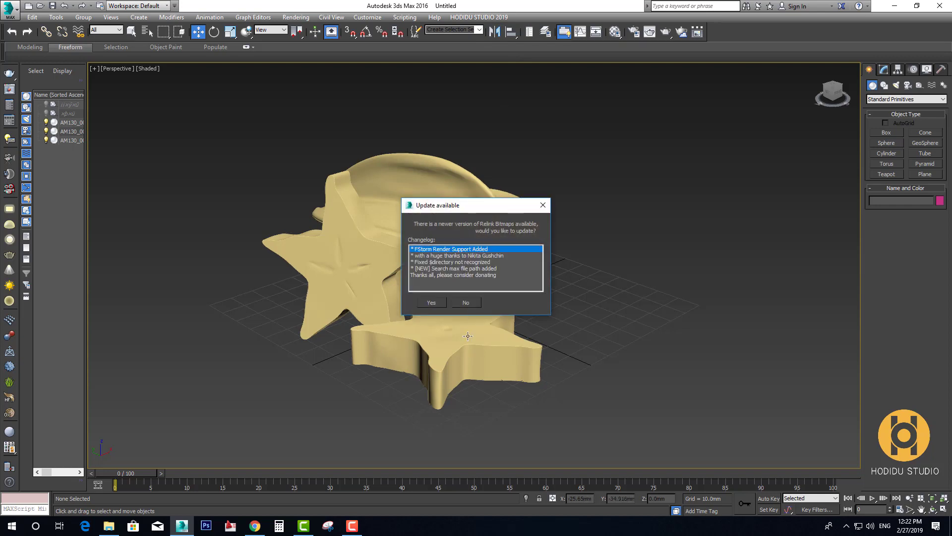
{"action": "left_click", "coordinate": [477, 304]}
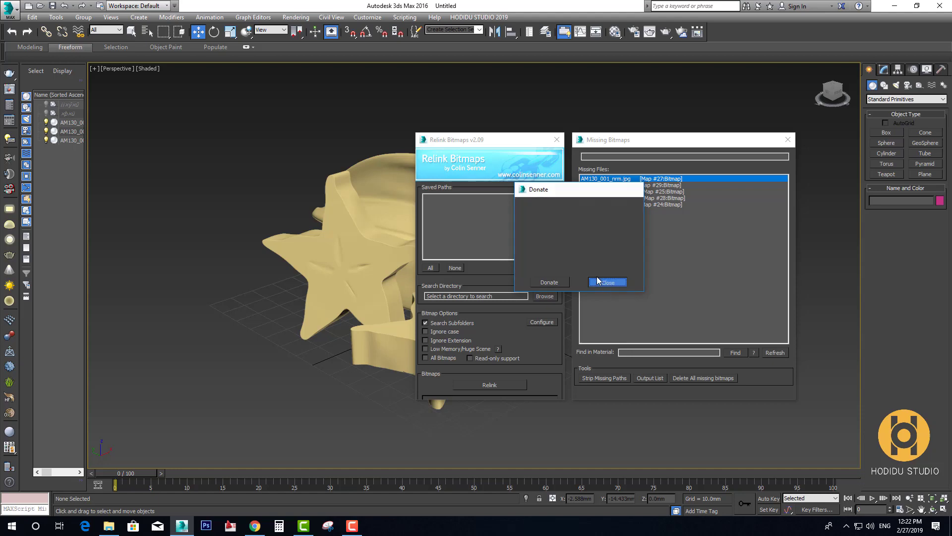
{"action": "left_click", "coordinate": [598, 281]}
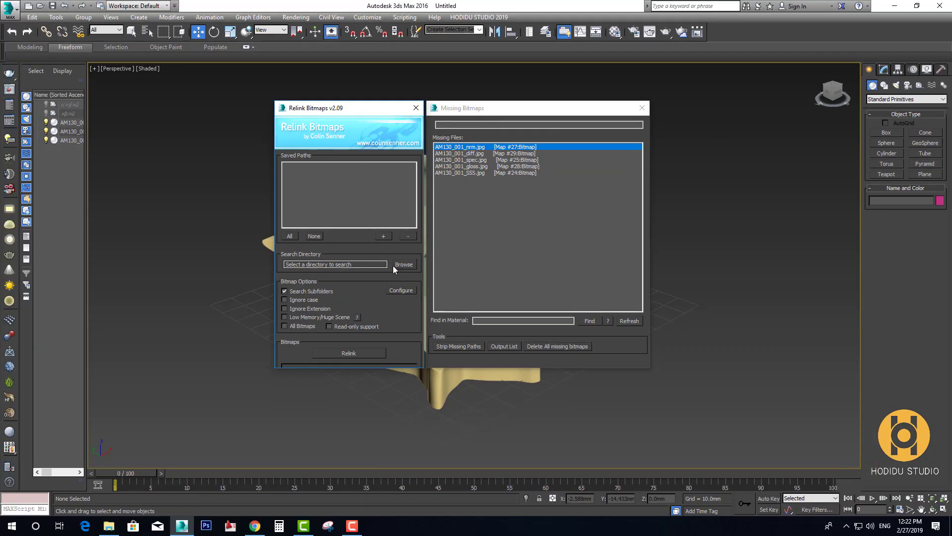
{"action": "left_click", "coordinate": [403, 264]}
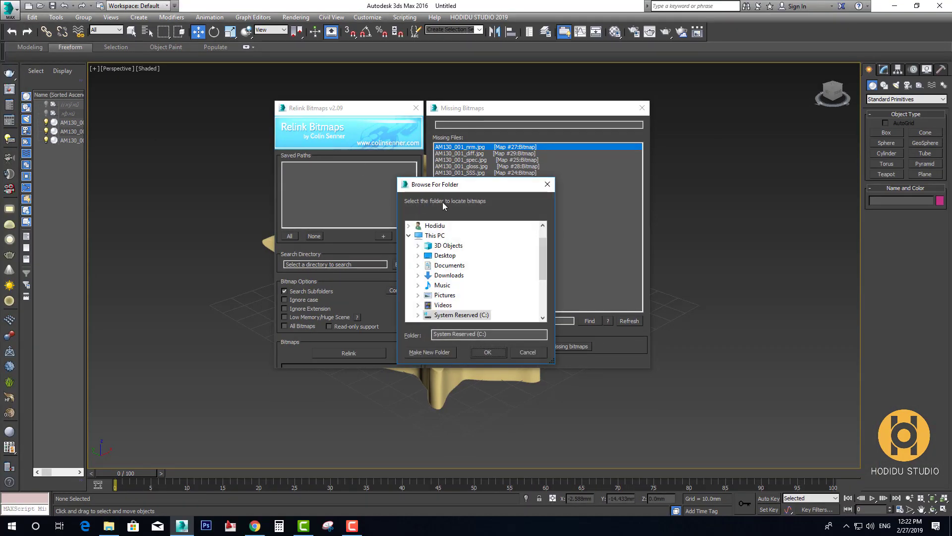
{"action": "scroll", "coordinate": [645, 246], "scroll_direction": "down", "scroll_amount": 1}
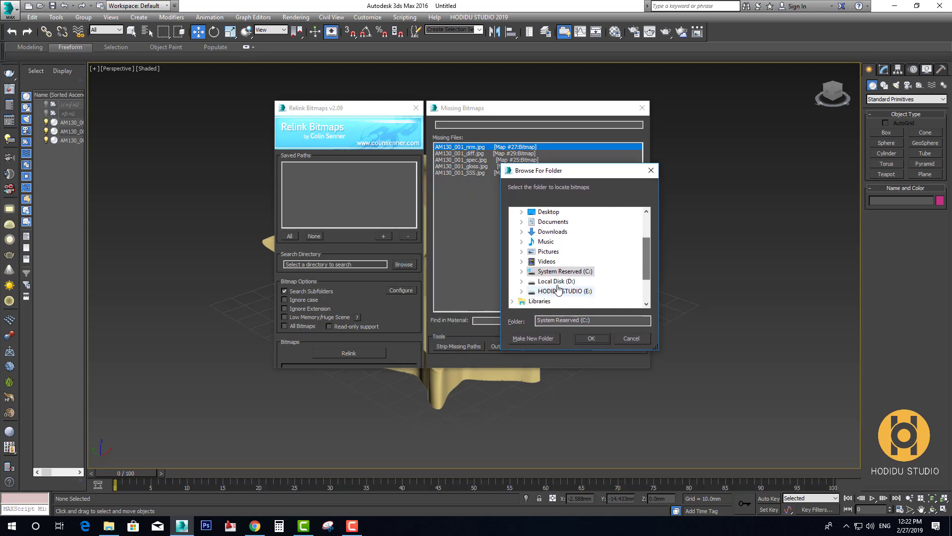
{"action": "double_click", "coordinate": [539, 272]}
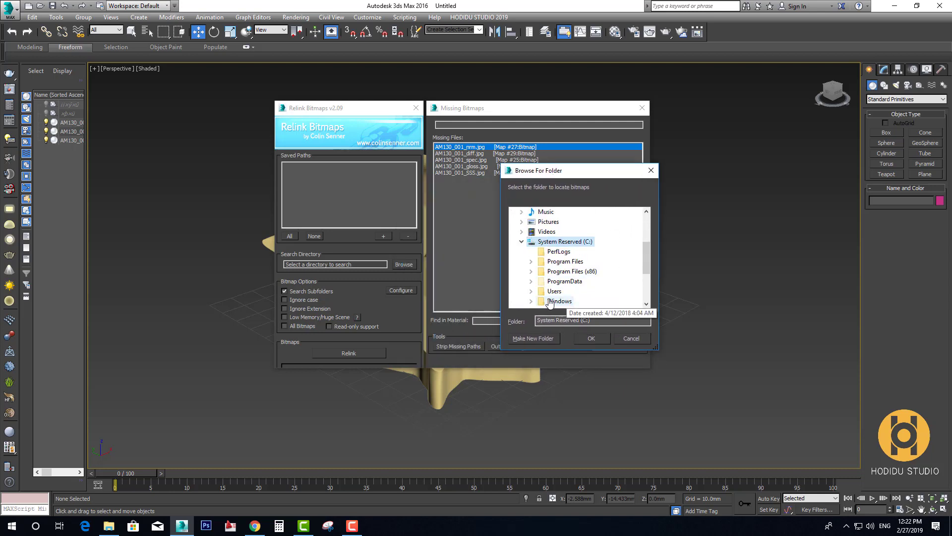
{"action": "left_click", "coordinate": [631, 339]}
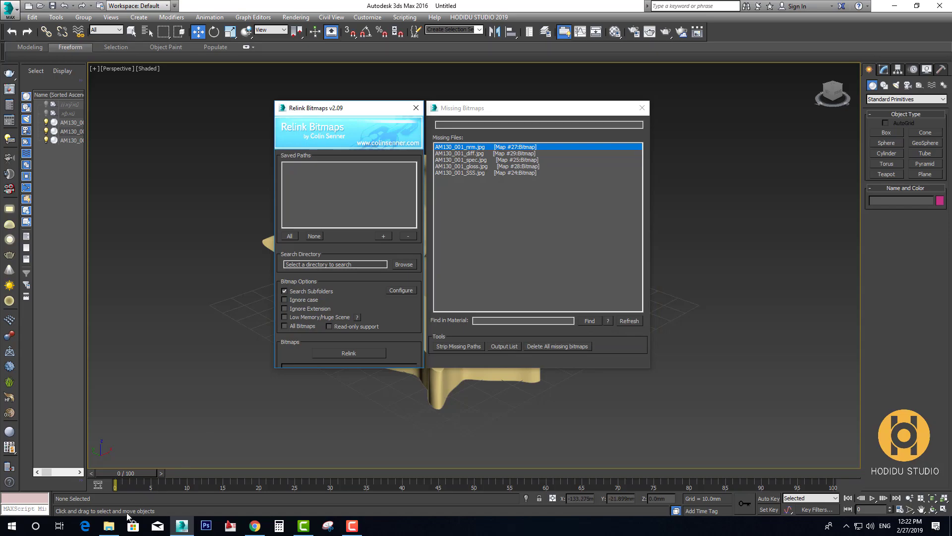
{"action": "left_click", "coordinate": [109, 525]}
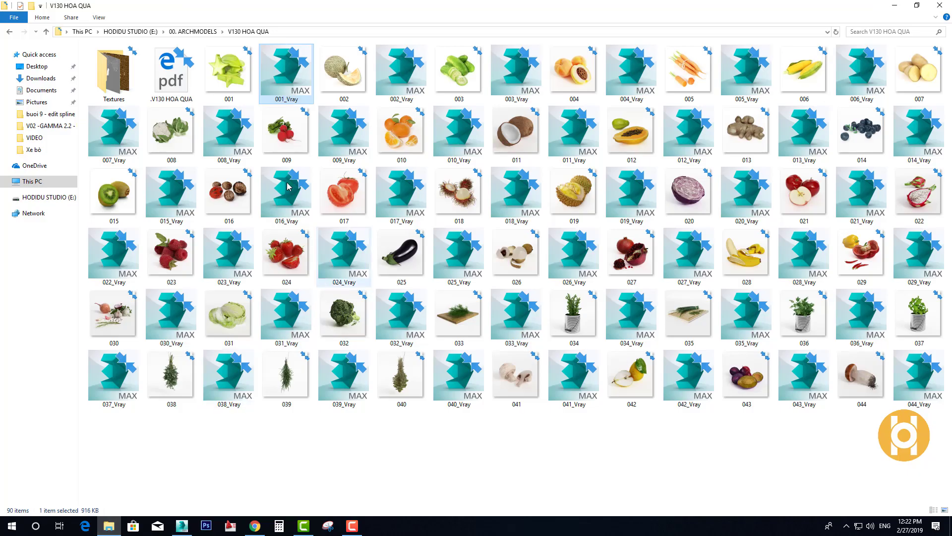
{"action": "left_click", "coordinate": [283, 33]}
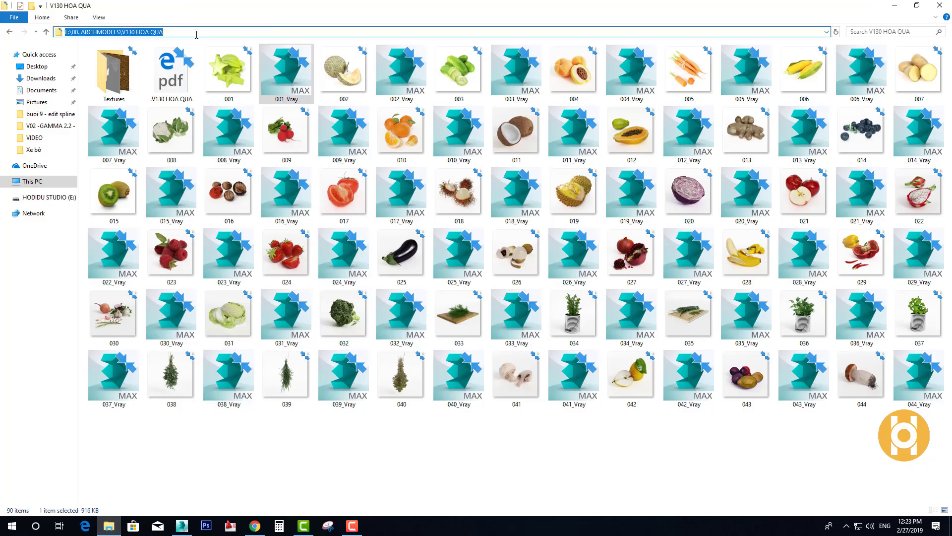
Set the search folder to E:\00. ARCHMODELS\V130 HOA QUA and relink the missing textures
{"action": "left_click", "coordinate": [895, 6]}
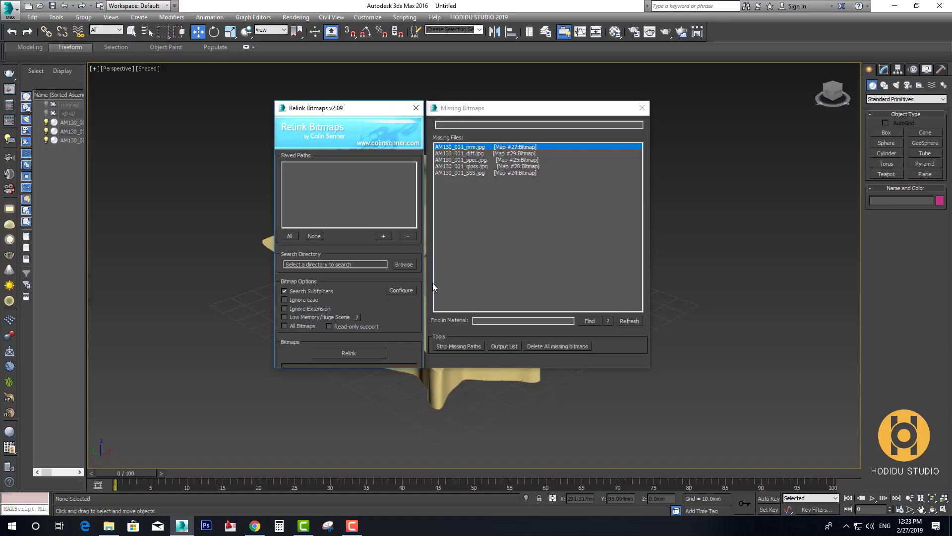
{"action": "left_click", "coordinate": [403, 265]}
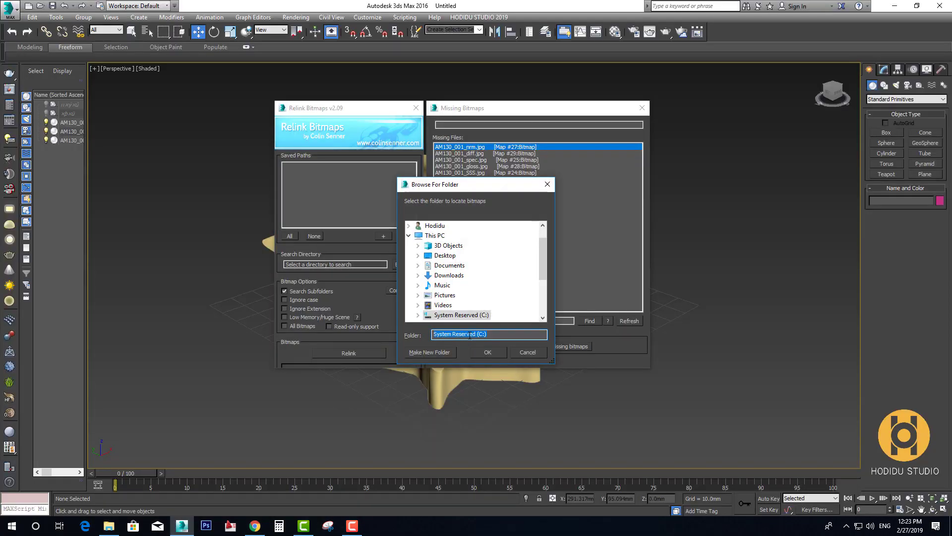
{"action": "type", "text": "E:\\00. ARCHMODELS\\V130 HOA QUA"}
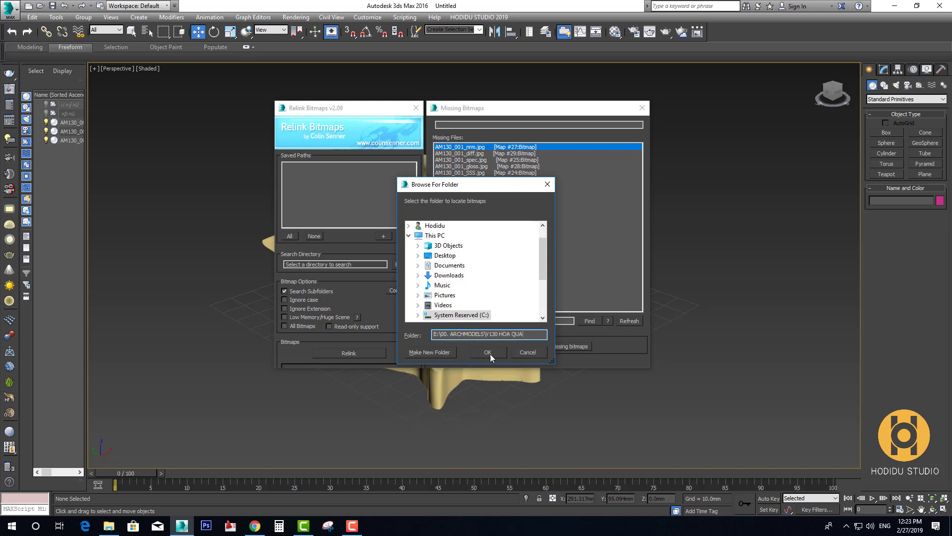
{"action": "left_click", "coordinate": [488, 353]}
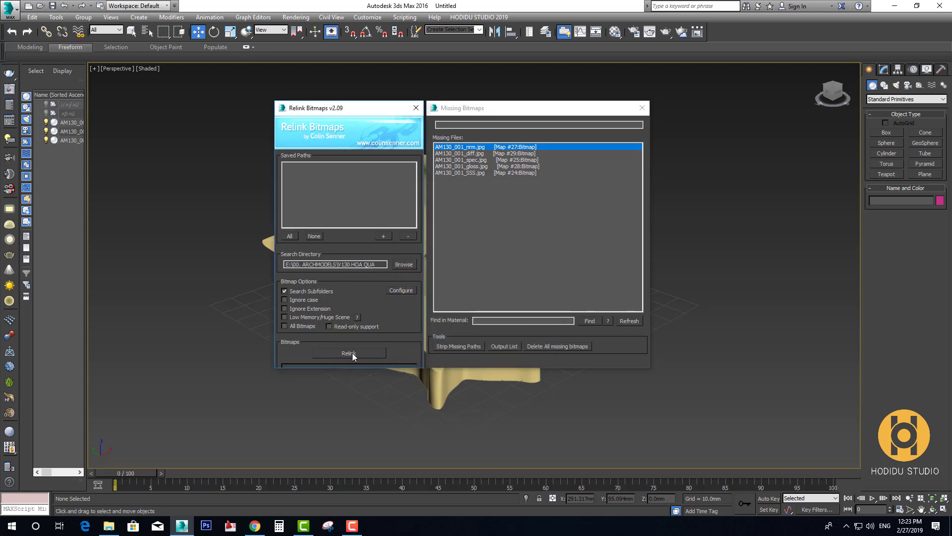
{"action": "left_click", "coordinate": [361, 353]}
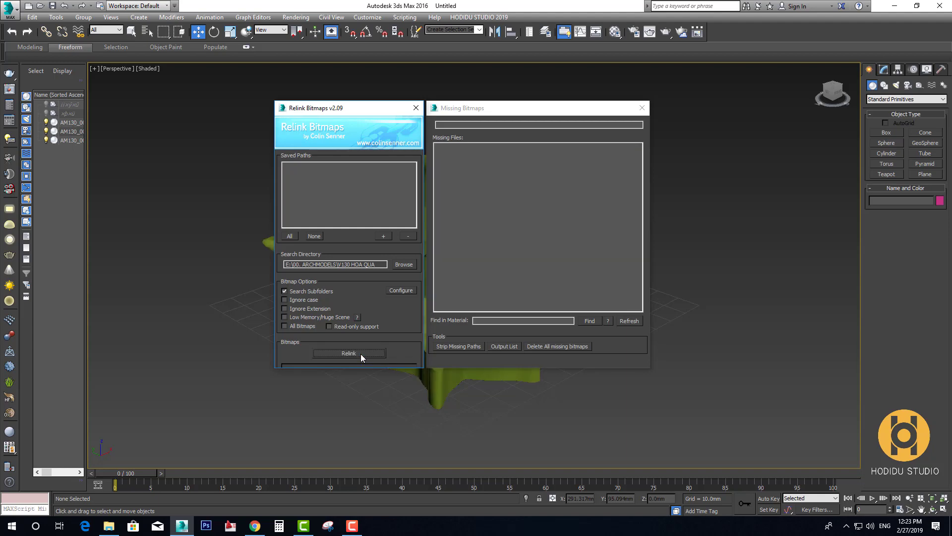
Move the relink windows aside and inspect the green-textured star fruit
{"action": "left_click_drag", "start_coordinate": [350, 107], "coordinate": [647, 139]}
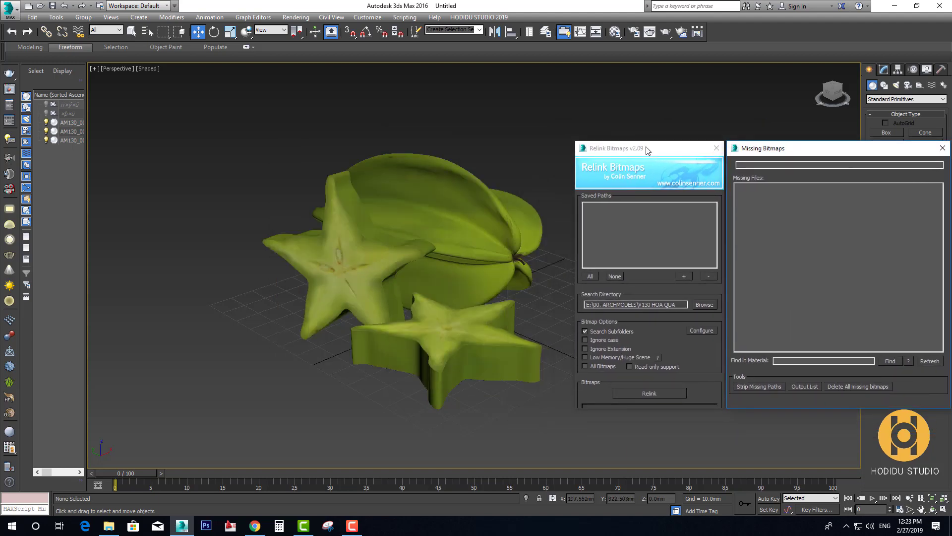
{"action": "mouse_move", "coordinate": [493, 231]}
{"action": "middle_mouse_down", "text": "alt"}
{"action": "mouse_move", "coordinate": [419, 258]}
{"action": "mouse_move", "coordinate": [404, 268]}
{"action": "mouse_move", "coordinate": [413, 287]}
{"action": "middle_mouse_up", "text": "alt"}
{"action": "left_click", "coordinate": [418, 258]}
{"action": "left_click_drag", "start_coordinate": [638, 140], "coordinate": [436, 145]}
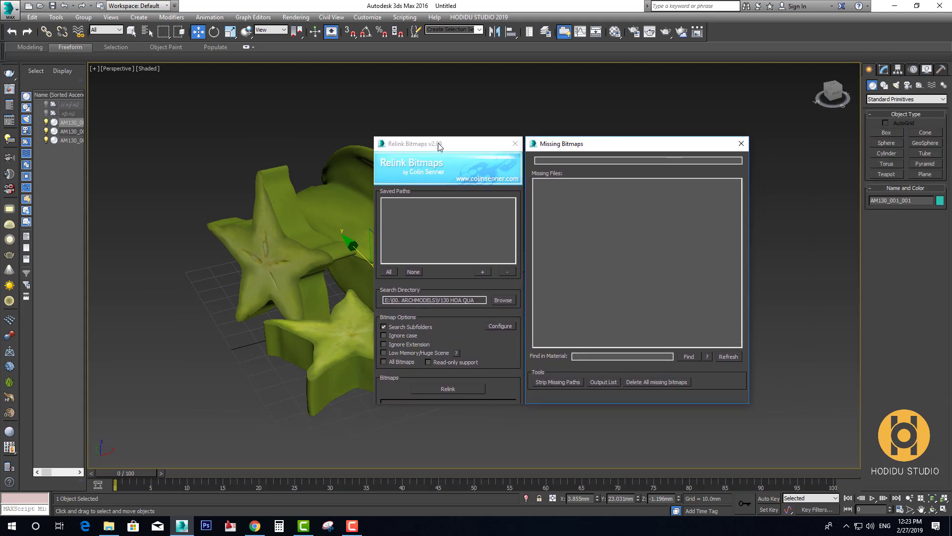